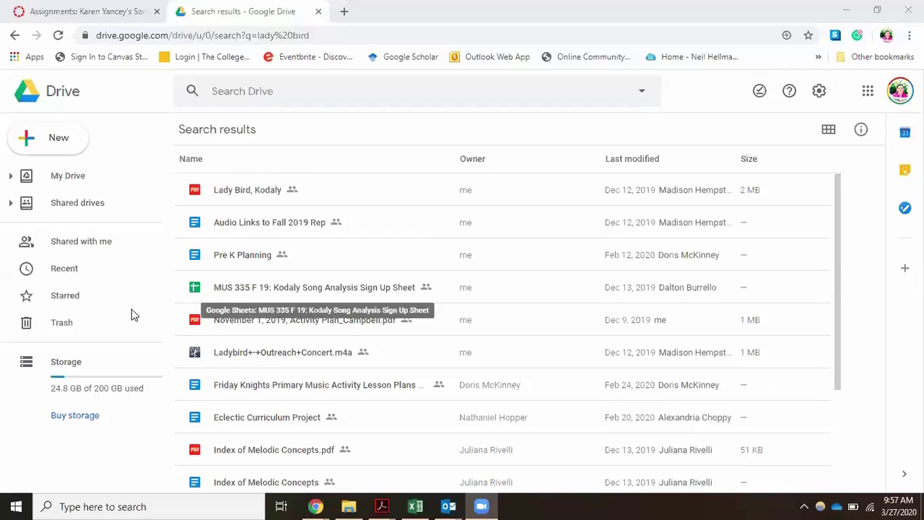
Step: Show the recent files and search Drive for "lady bird"
{"action": "left_click", "coordinate": [58, 273]}
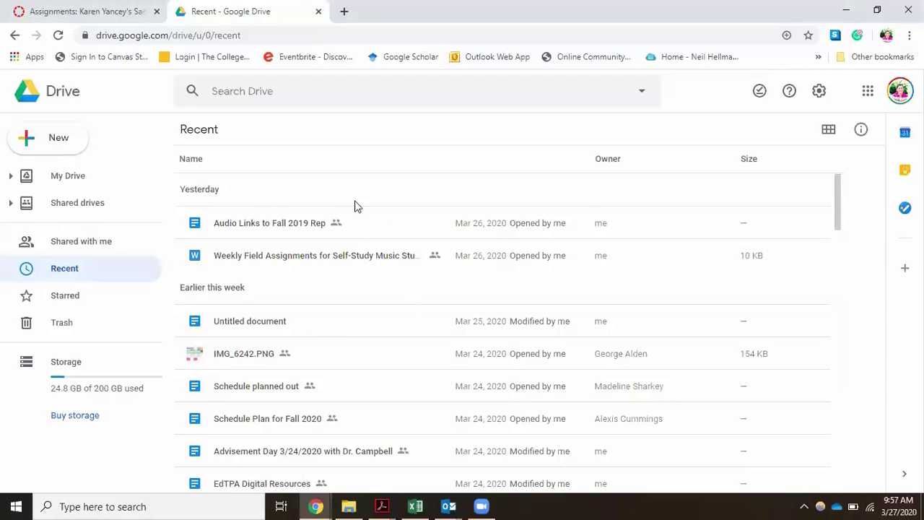
{"action": "left_click", "coordinate": [223, 94]}
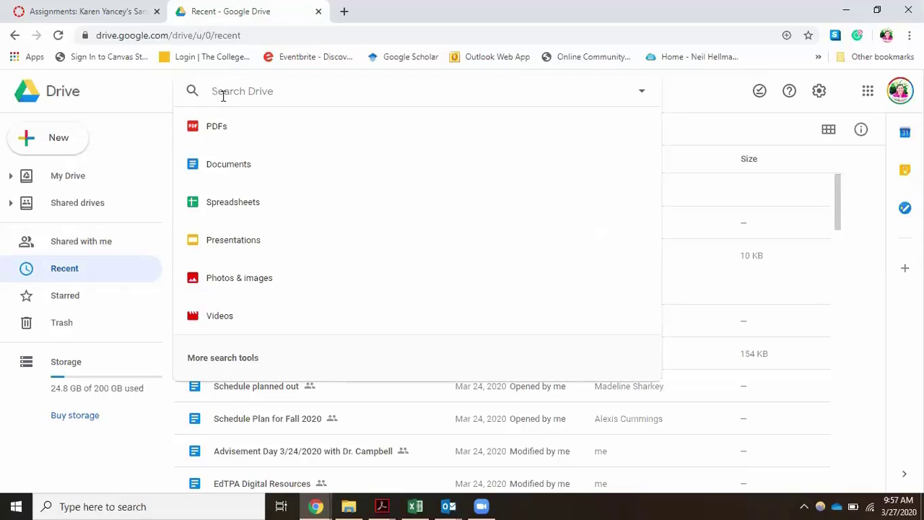
{"action": "type", "text": "lady"}
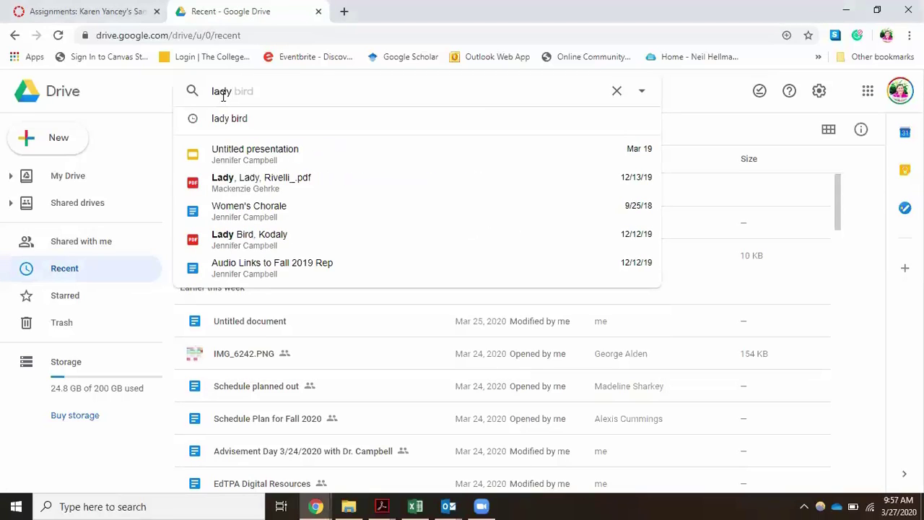
{"action": "type", "text": " bird"}
{"action": "key", "text": "Return"}
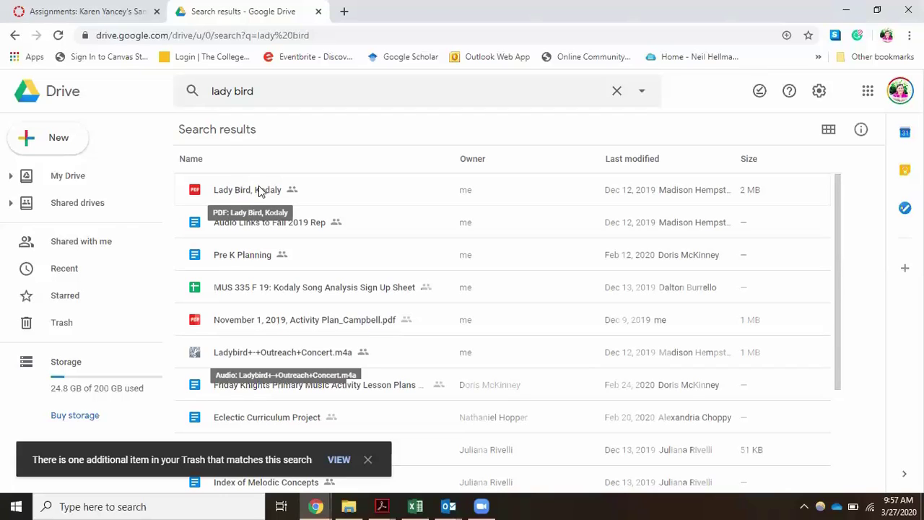
Step: Download Ladybird+-+Outreach+Concert.m4a from the search results and show the downloaded file in its folder
{"action": "left_click", "coordinate": [261, 351]}
{"action": "right_click", "coordinate": [261, 352]}
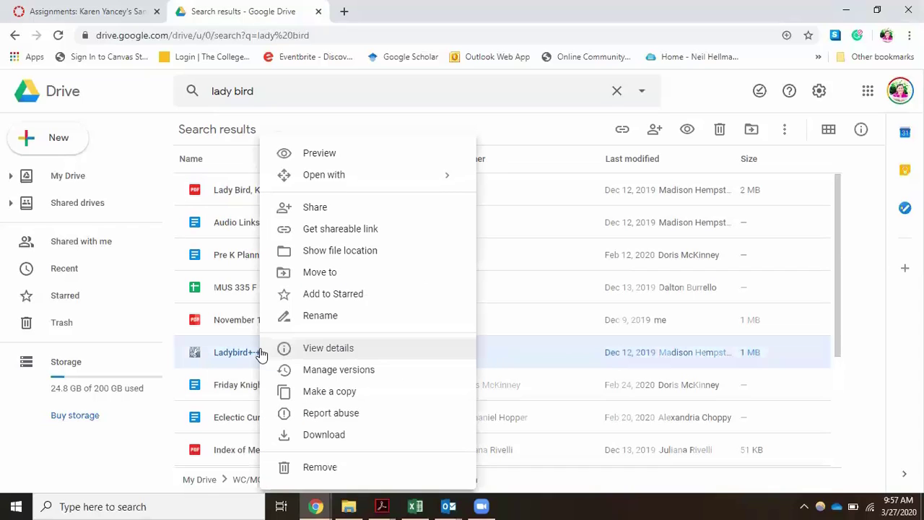
{"action": "left_click", "coordinate": [333, 437]}
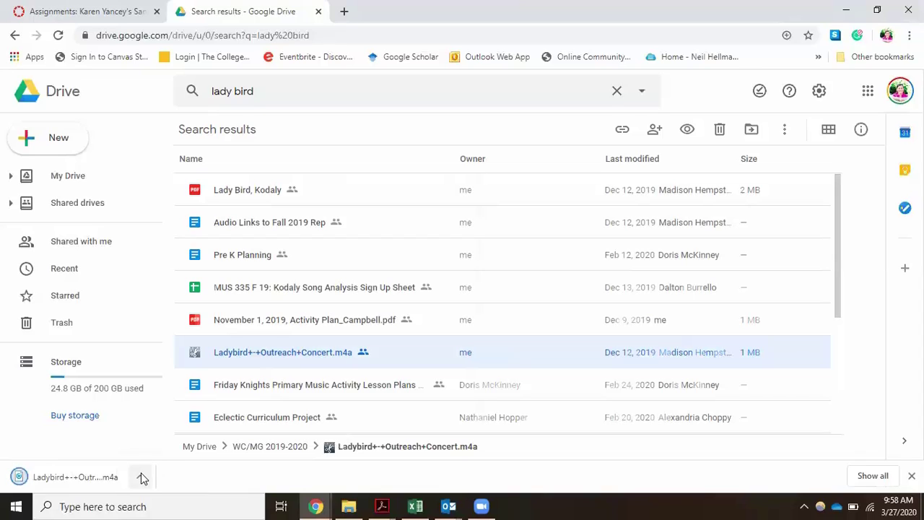
{"action": "left_click", "coordinate": [142, 477]}
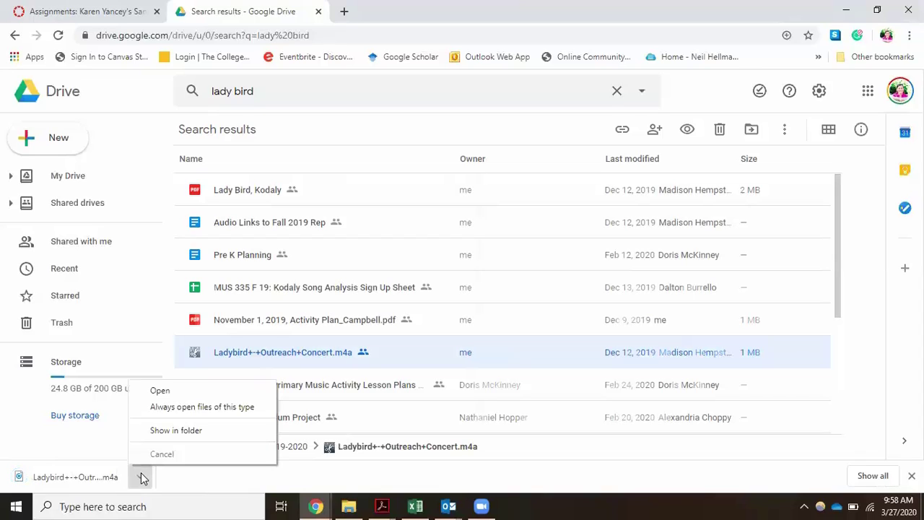
{"action": "left_click", "coordinate": [174, 432]}
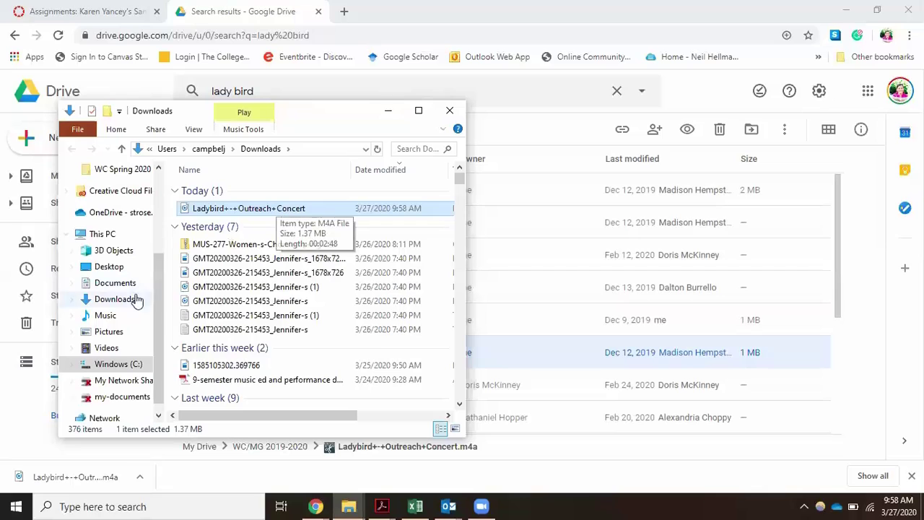
Step: Cut the Ladybird+-+Outreach+Concert file in the Downloads folder and go to the Desktop folder
{"action": "right_click", "coordinate": [223, 210]}
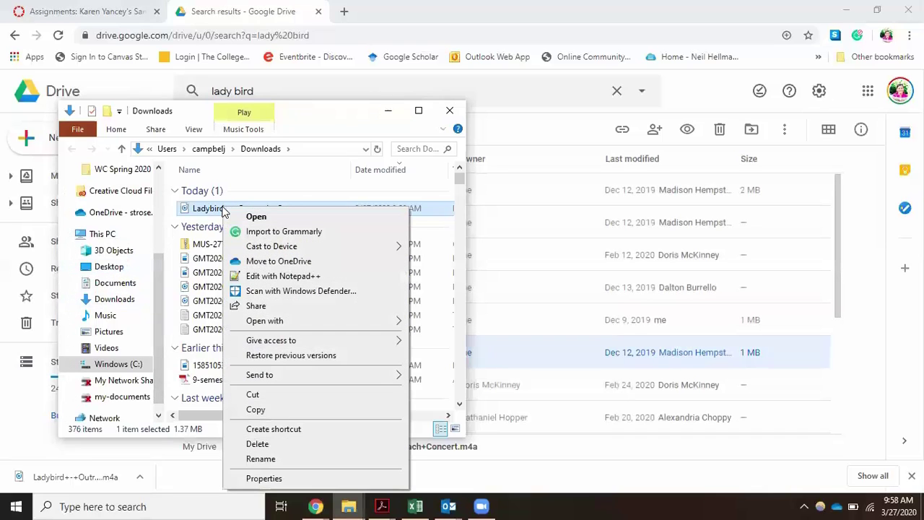
{"action": "left_click", "coordinate": [253, 396]}
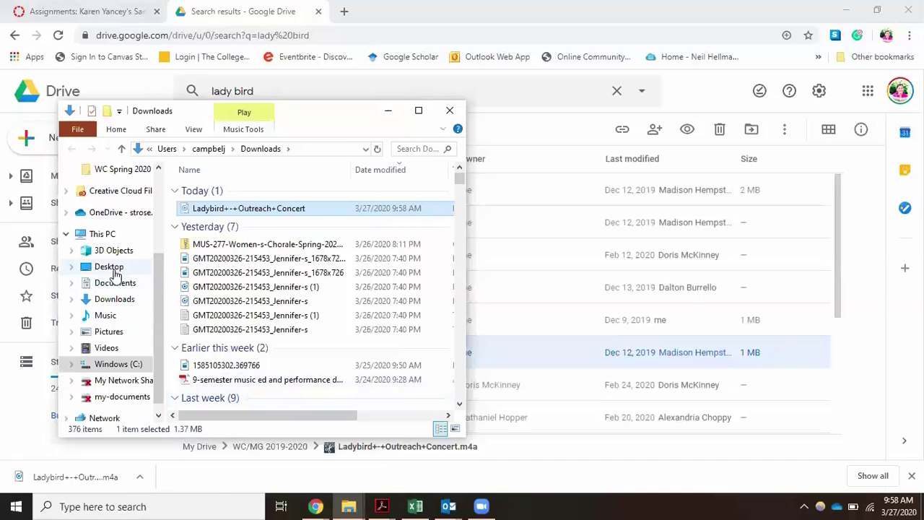
{"action": "left_click", "coordinate": [110, 267]}
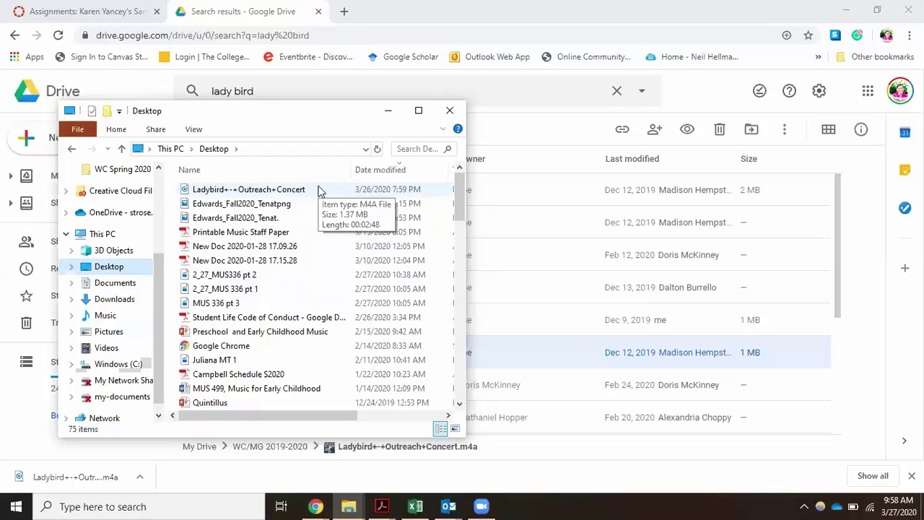
{"action": "mouse_move", "coordinate": [457, 210]}
{"action": "left_mouse_down"}
{"action": "mouse_move", "coordinate": [433, 379]}
{"action": "mouse_move", "coordinate": [442, 433]}
{"action": "mouse_move", "coordinate": [470, 295]}
{"action": "mouse_move", "coordinate": [477, 165]}
{"action": "left_mouse_up"}
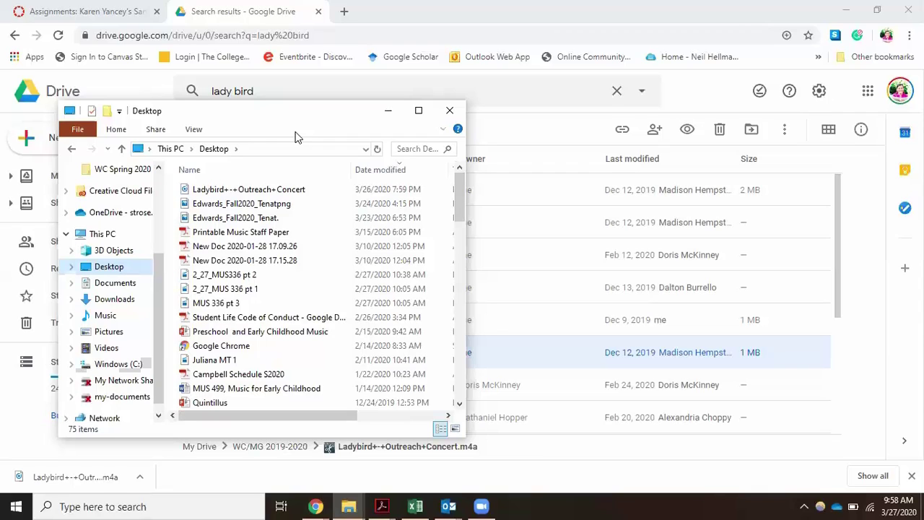
Step: Play the Ladybird+-+Outreach+Concert file from the Desktop briefly, pause it and close the music player
{"action": "left_click", "coordinate": [236, 190]}
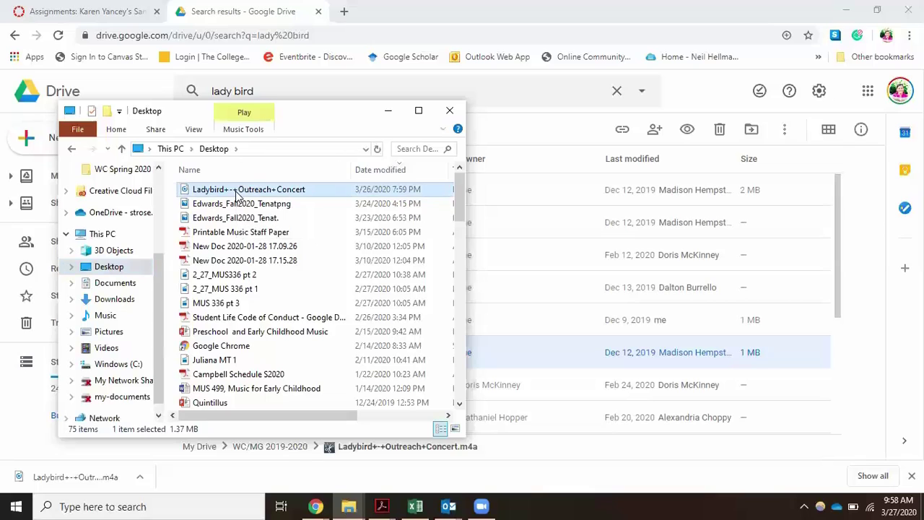
{"action": "double_click", "coordinate": [236, 191]}
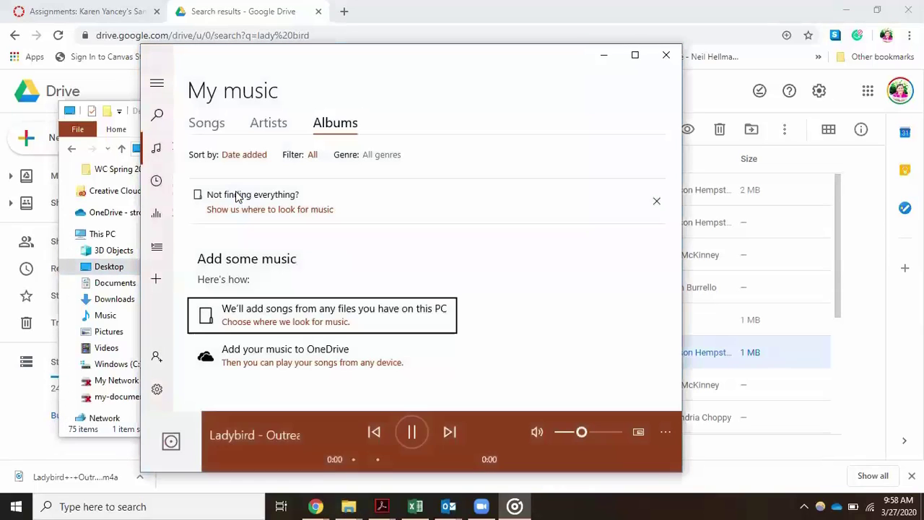
{"action": "left_click", "coordinate": [410, 433]}
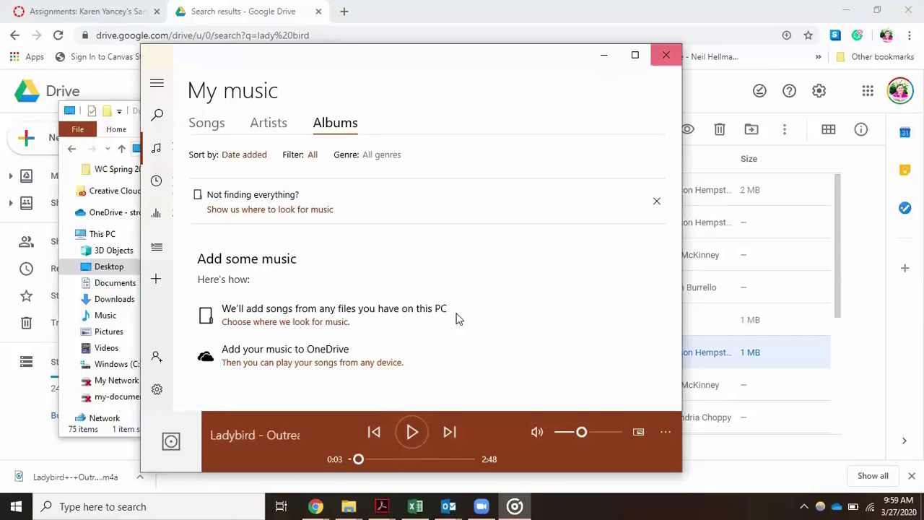
{"action": "key", "text": "alt+F4"}
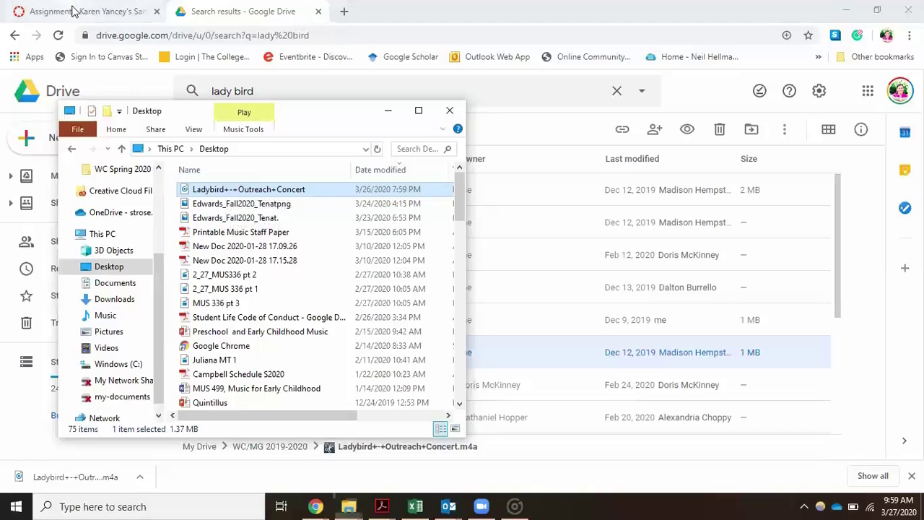
Step: Switch to the Canvas assignments page, open the Singing Practice assignment and start a submission
{"action": "left_click", "coordinate": [72, 10]}
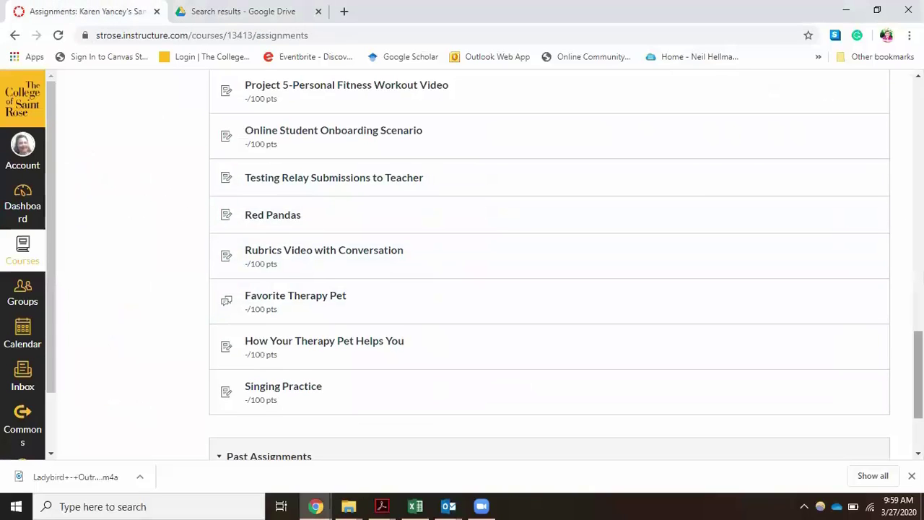
{"action": "left_click_drag", "start_coordinate": [919, 375], "coordinate": [891, 89]}
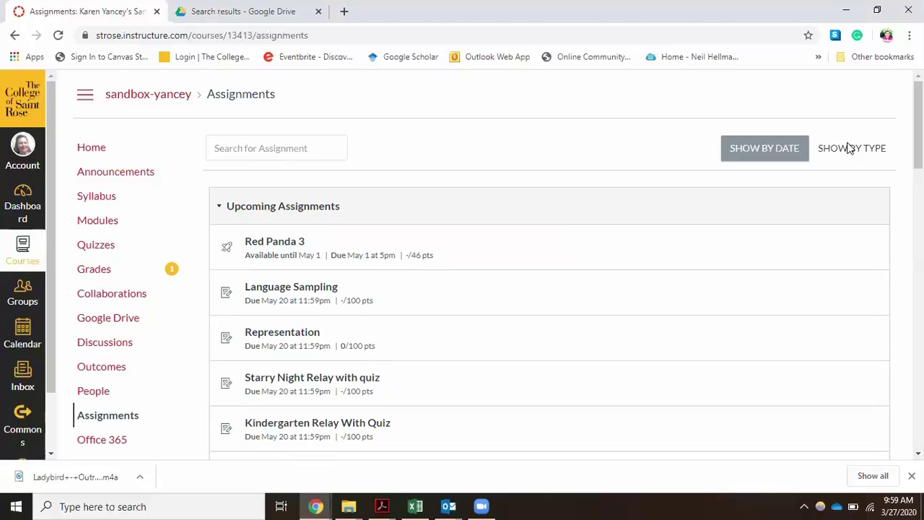
{"action": "scroll", "coordinate": [917, 144], "scroll_direction": "down", "scroll_amount": 2}
{"action": "scroll", "coordinate": [549, 260], "scroll_direction": "down", "scroll_amount": 15}
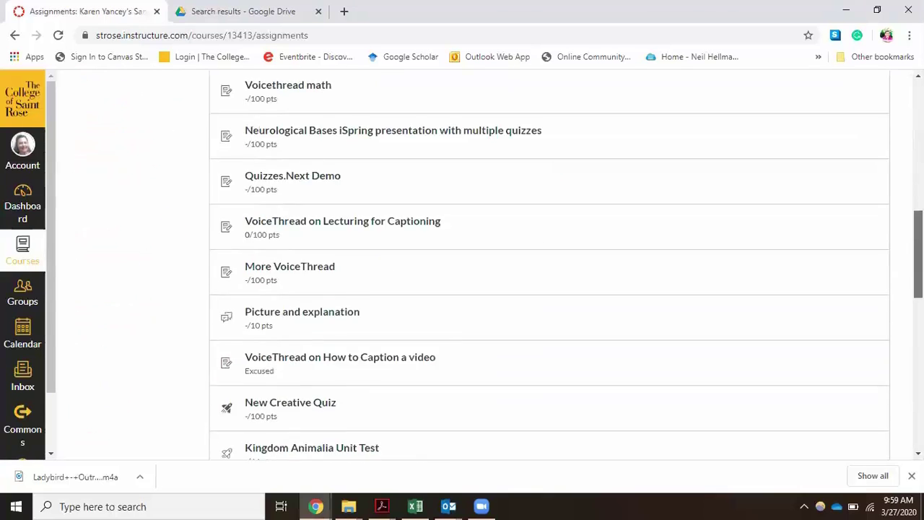
{"action": "scroll", "coordinate": [548, 260], "scroll_direction": "down", "scroll_amount": 1}
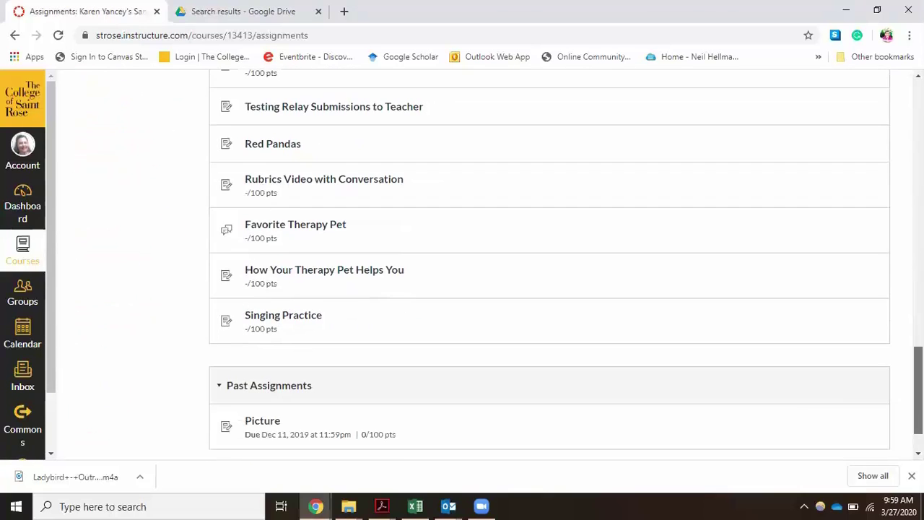
{"action": "left_click", "coordinate": [306, 320]}
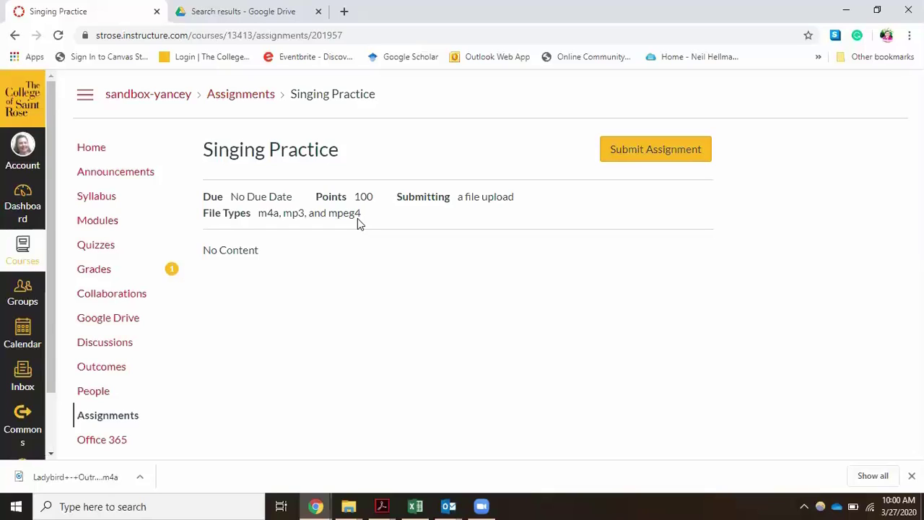
{"action": "left_click", "coordinate": [621, 164]}
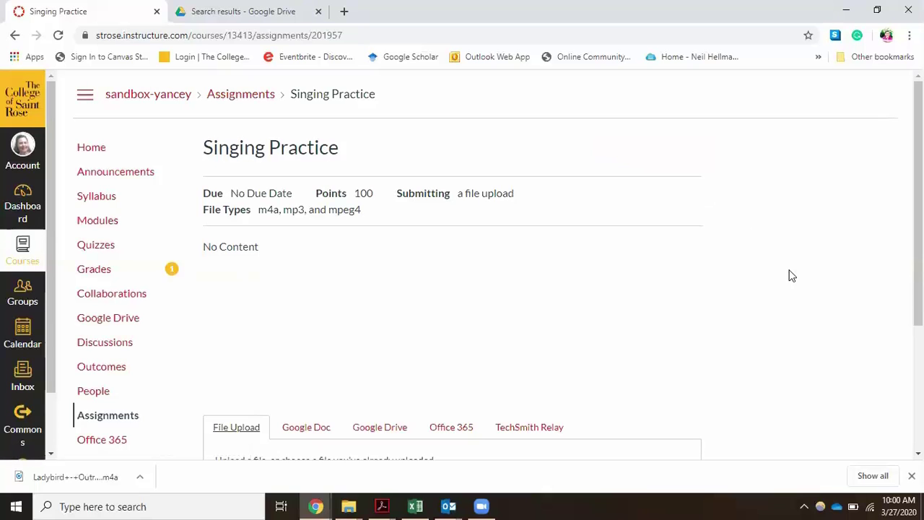
{"action": "left_click_drag", "start_coordinate": [919, 203], "coordinate": [918, 325]}
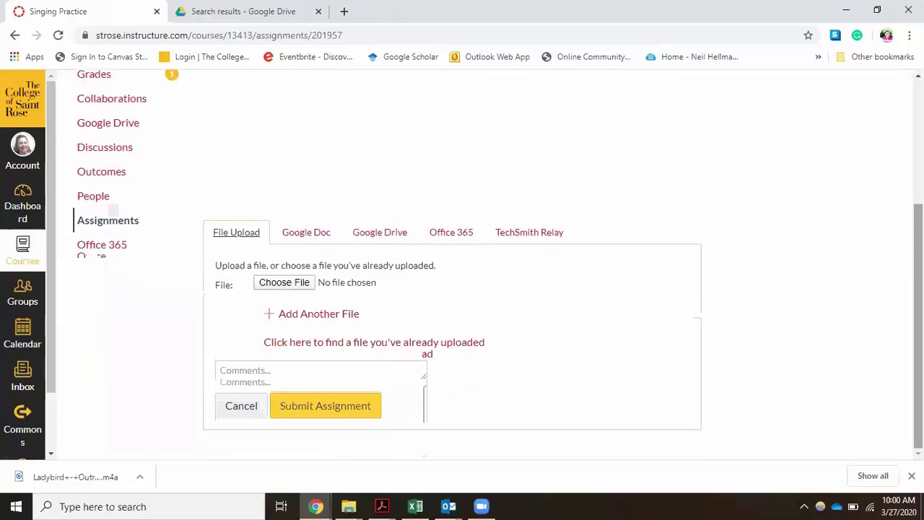
Step: View the Google Doc and Google Drive submission options and search Google Drive for "ladybird"
{"action": "left_click", "coordinate": [306, 237]}
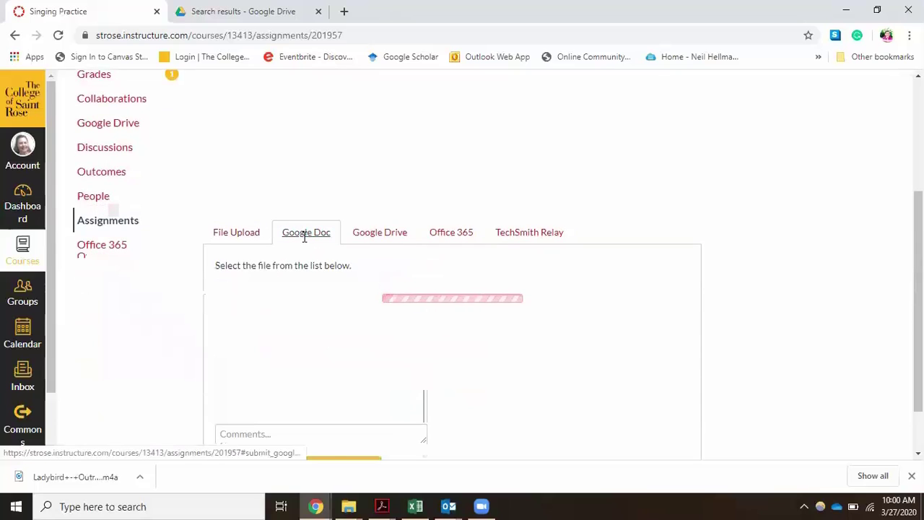
{"action": "left_click", "coordinate": [379, 238]}
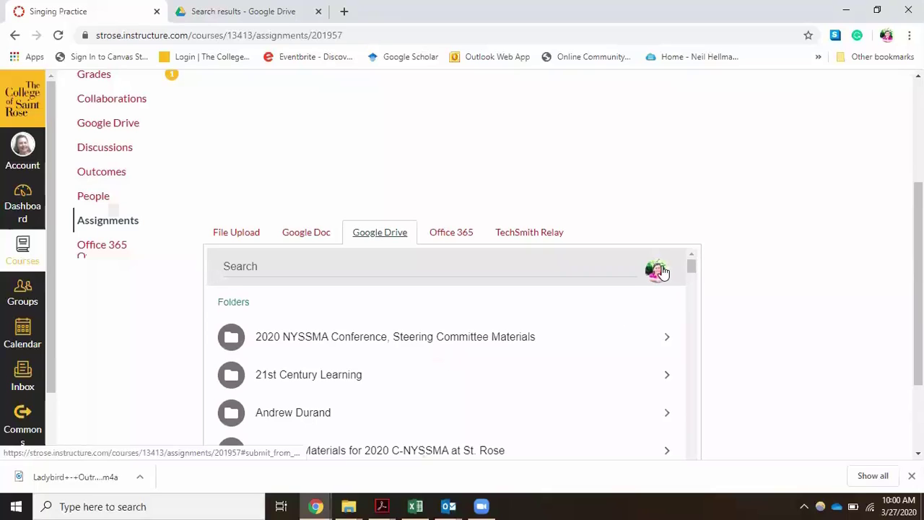
{"action": "left_click", "coordinate": [242, 269]}
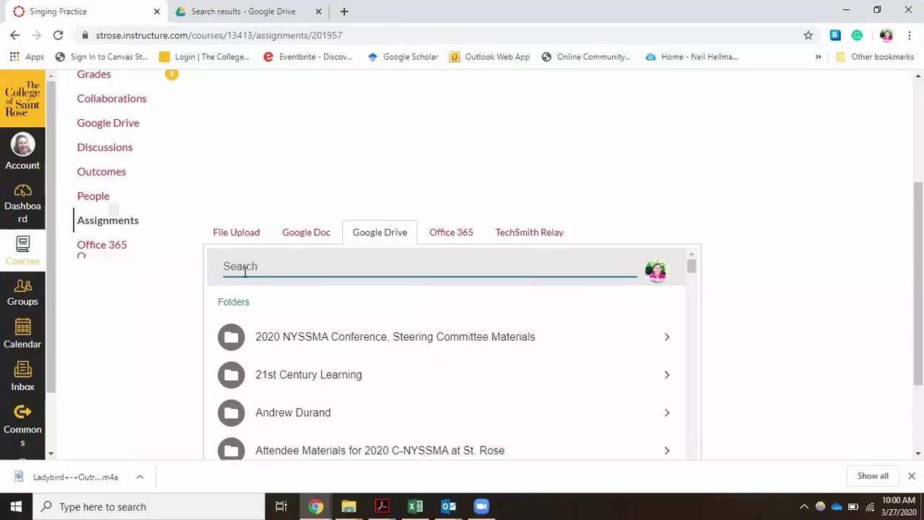
{"action": "type", "text": "lady"}
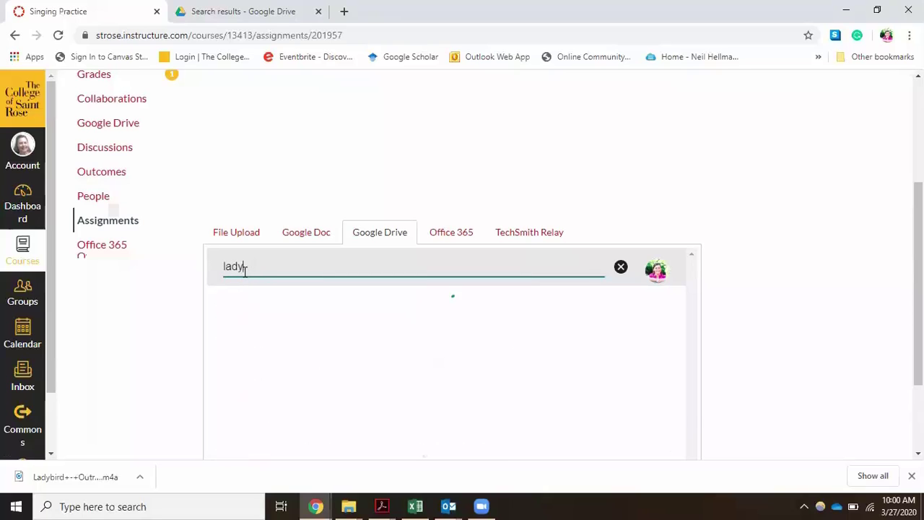
{"action": "type", "text": "bi"}
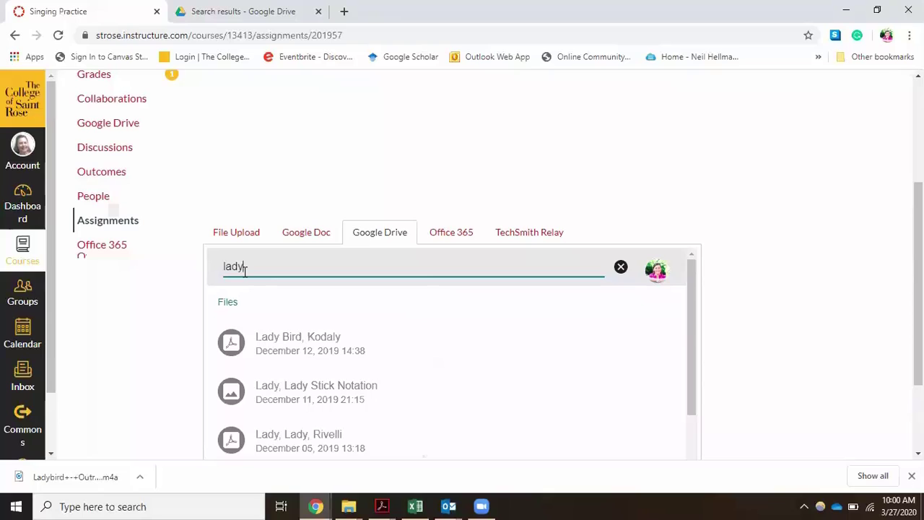
{"action": "type", "text": "rd"}
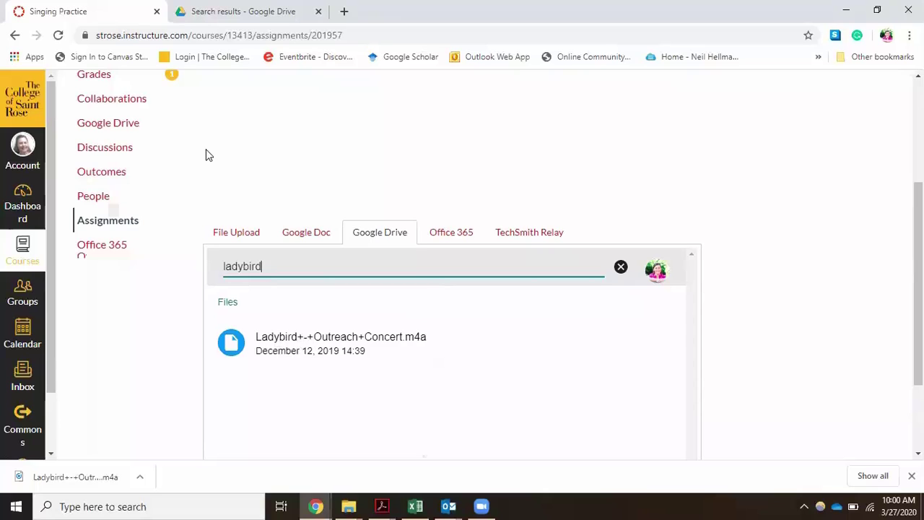
Step: Attach Ladybird+-+Outreach+Concert from the Desktop as a file upload for the assignment
{"action": "left_click", "coordinate": [242, 232]}
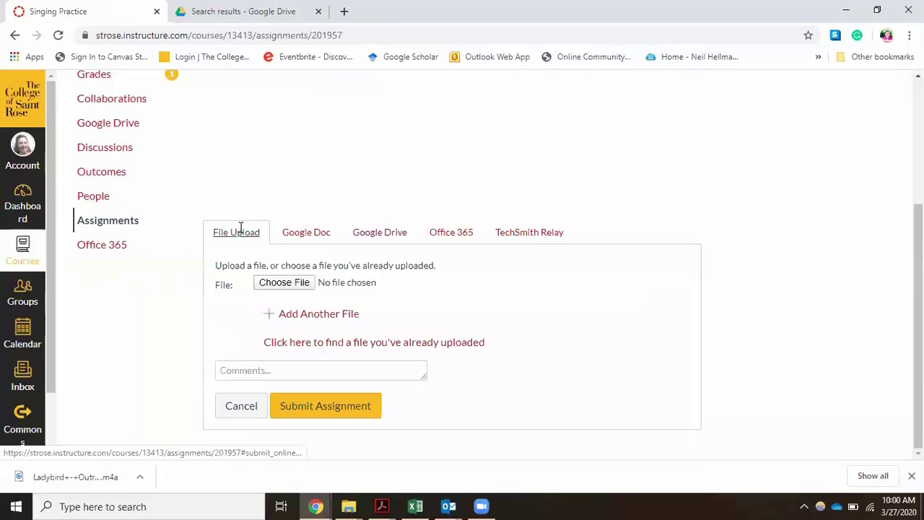
{"action": "left_click", "coordinate": [282, 282]}
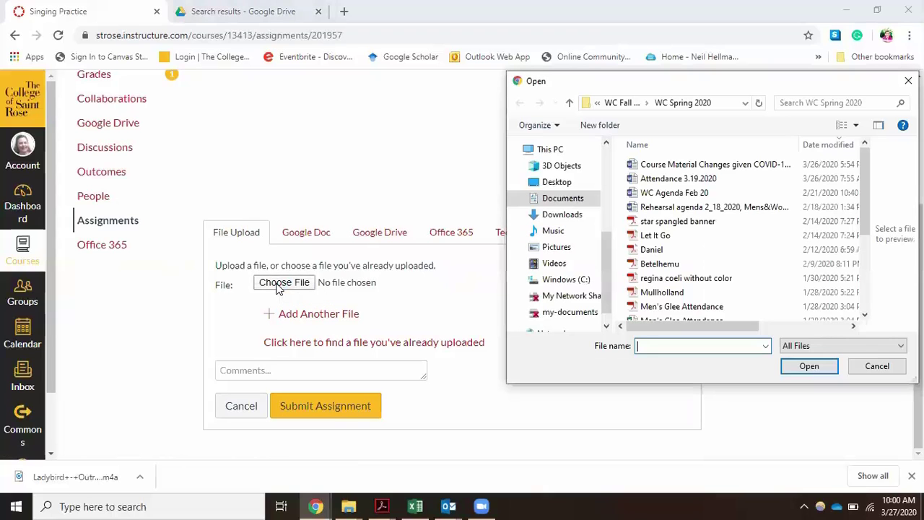
{"action": "left_click", "coordinate": [557, 185]}
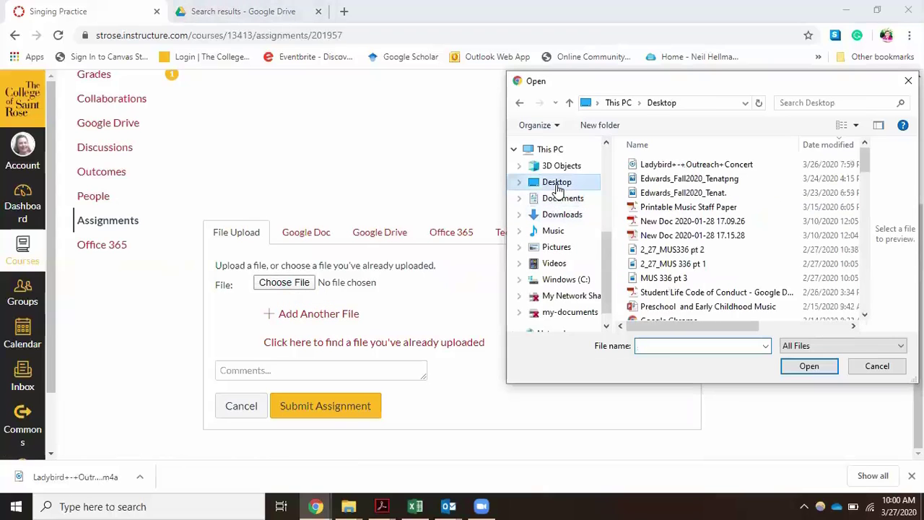
{"action": "left_click", "coordinate": [723, 170]}
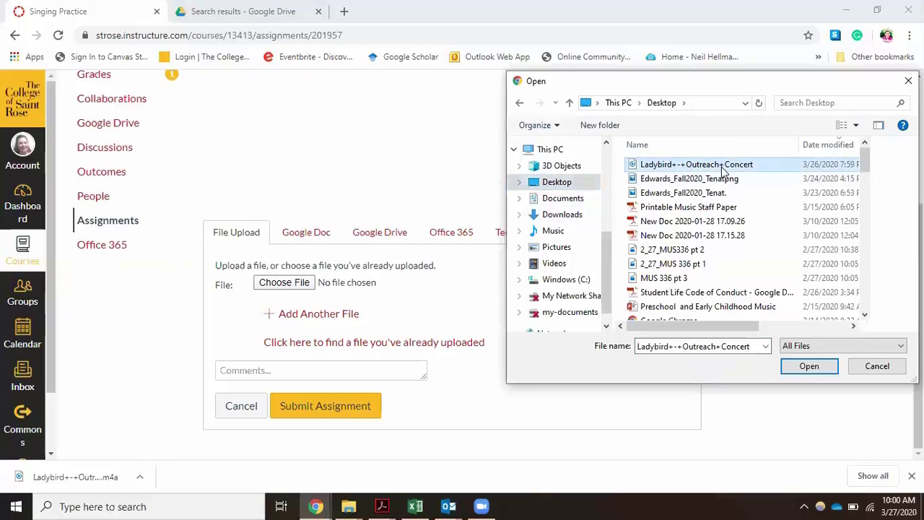
{"action": "left_click", "coordinate": [816, 367]}
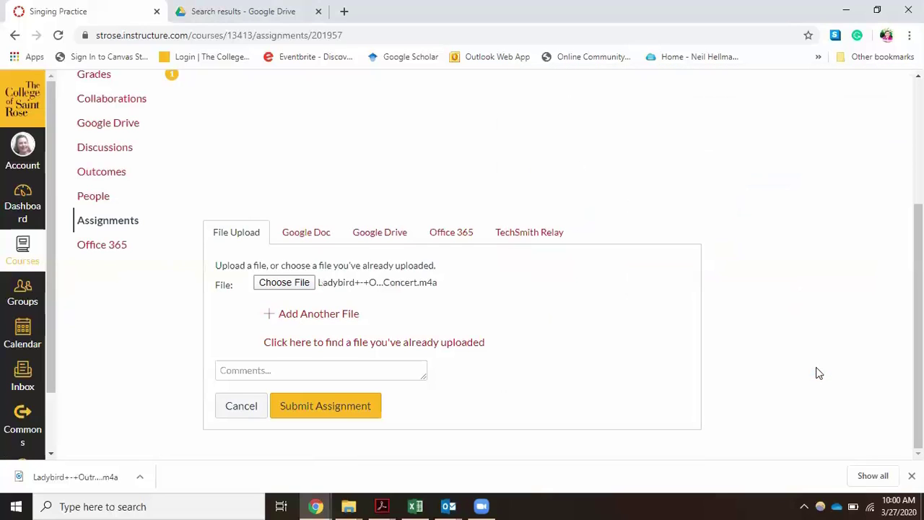
Step: Add another file entry to the submission and open its file chooser
{"action": "left_click", "coordinate": [315, 315]}
{"action": "left_click", "coordinate": [303, 315]}
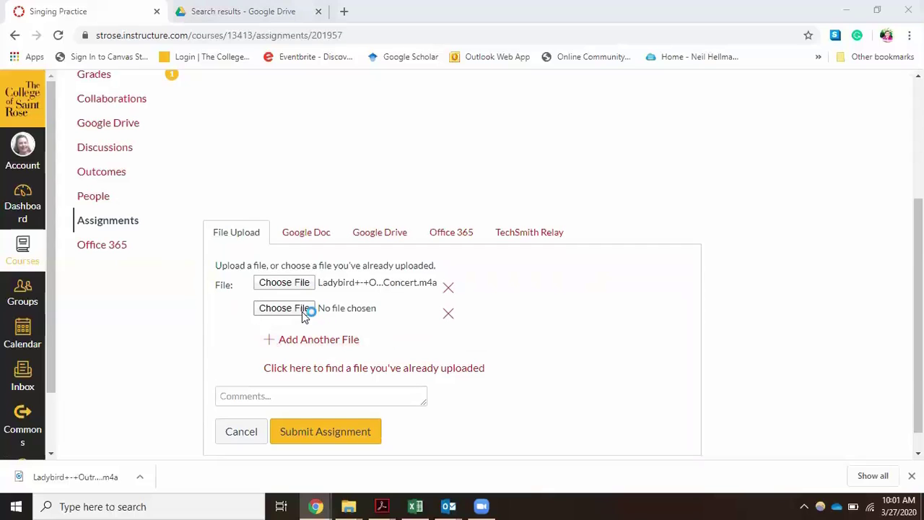